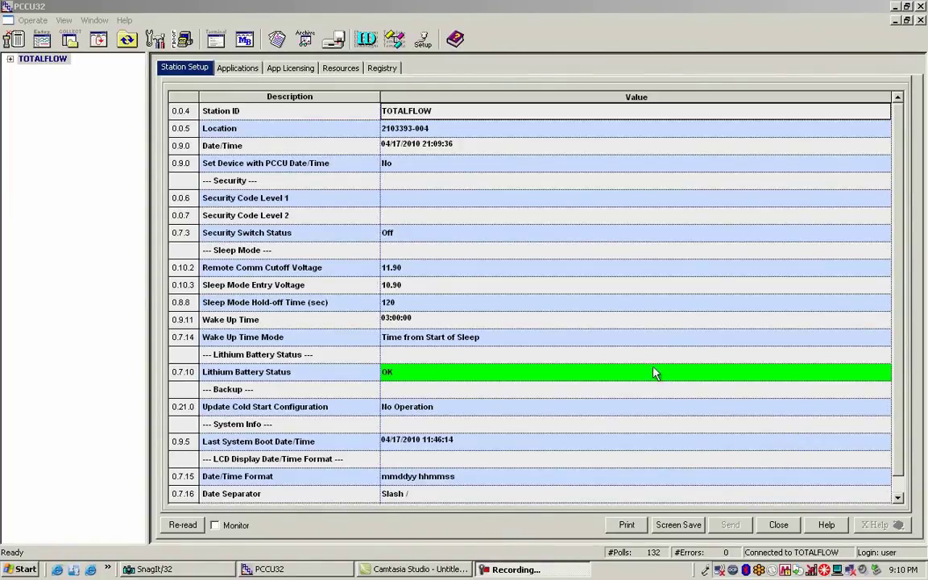
Set the Station ID in the station setup to G4XFC
click(62, 62)
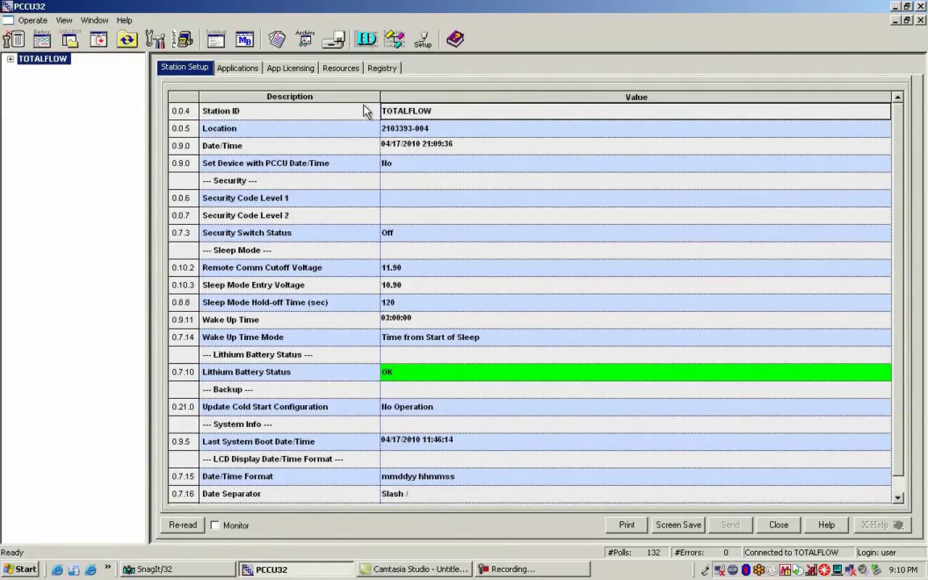
click(437, 113)
double_click(439, 111)
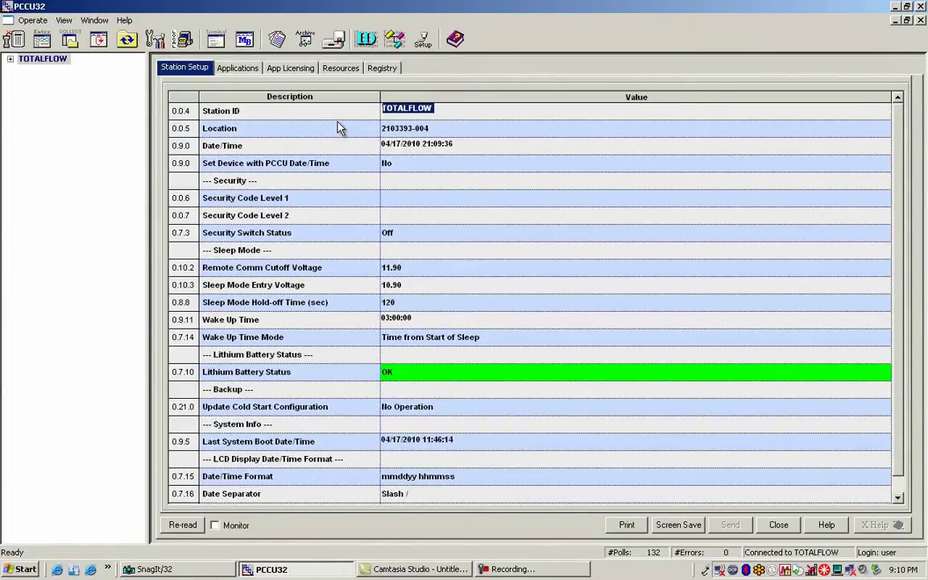
text(g4)
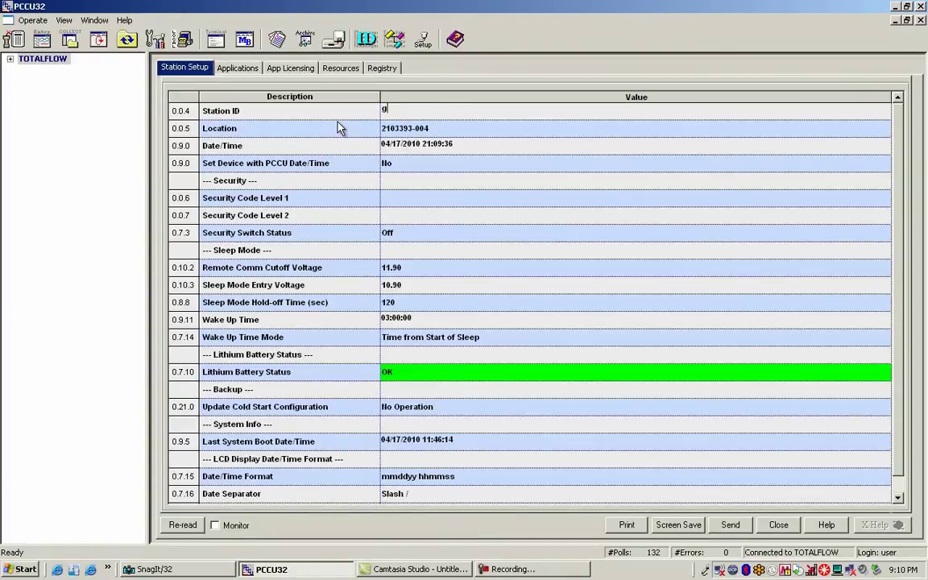
key(BackSpace)
key(BackSpace)
key(Caps_Lock)
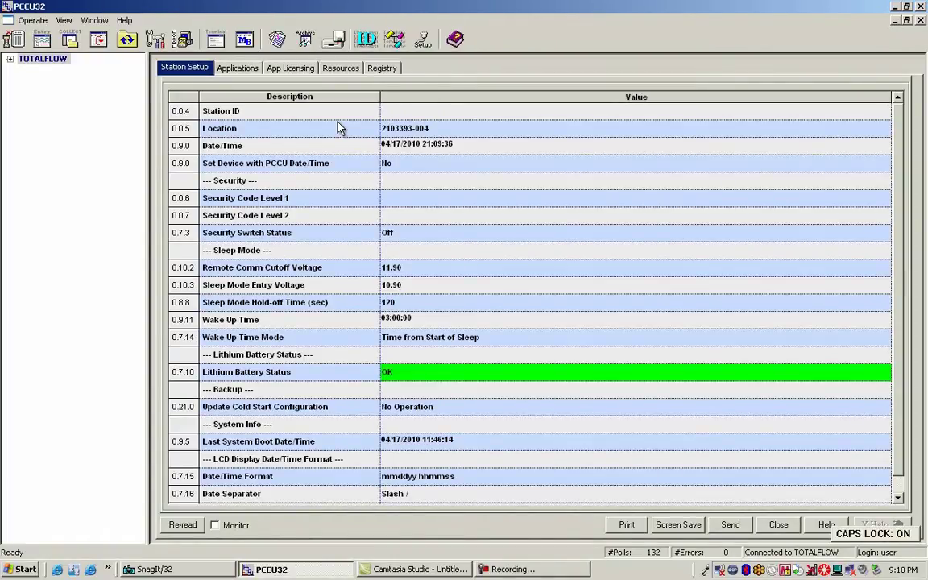
text(G4XFC)
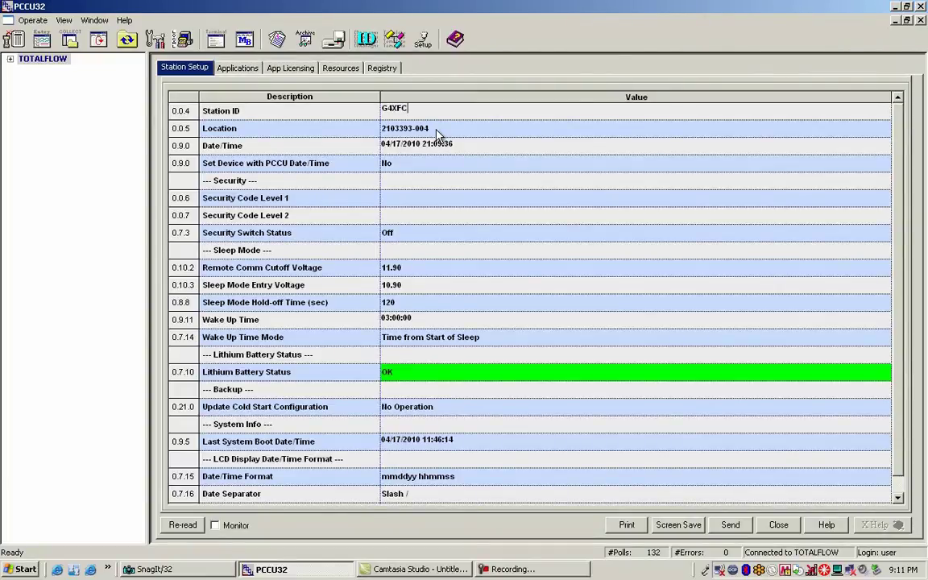
Set the station's Location to BARTLESVILLE
click(437, 133)
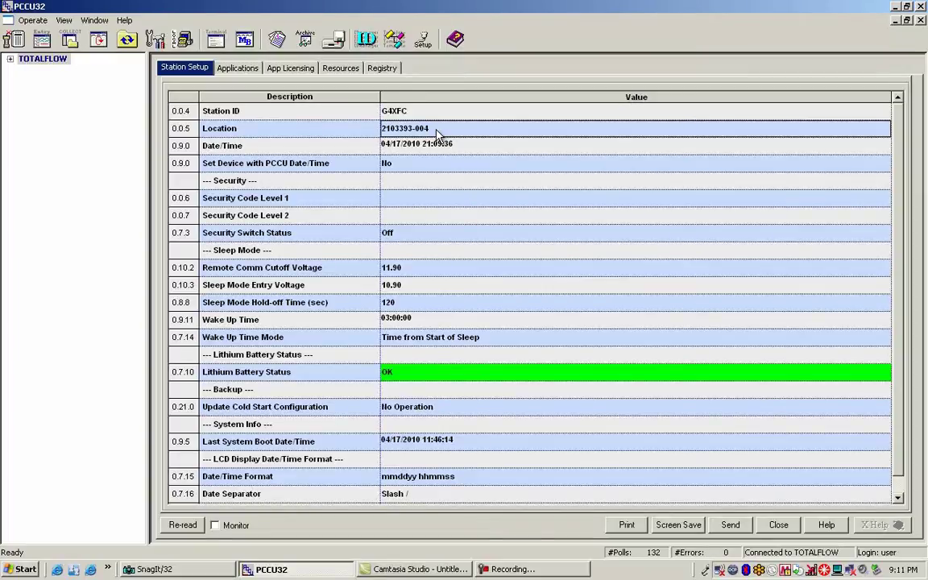
text(BART)
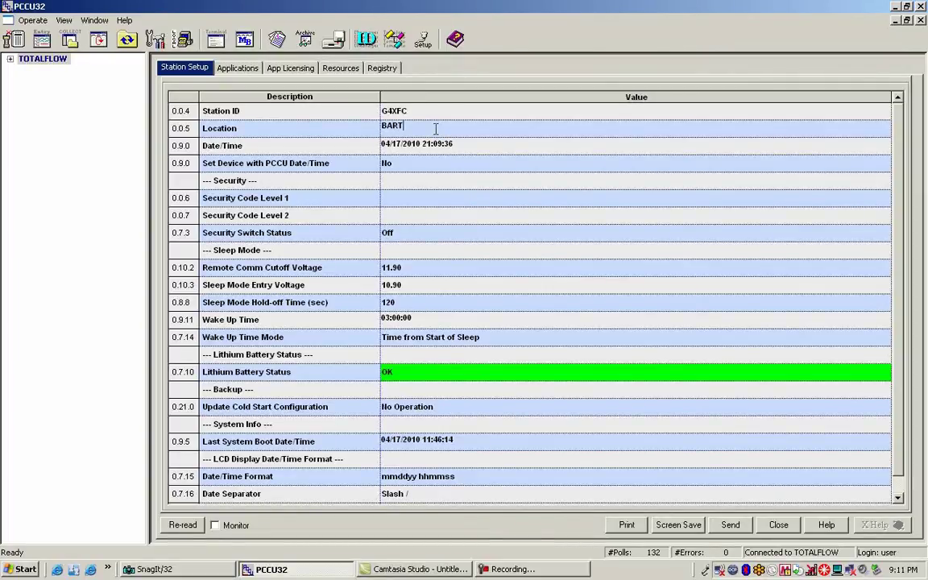
text(LESVILLE)
Advance the month of the device Date/Time to 08 and return it to 04
click(385, 150)
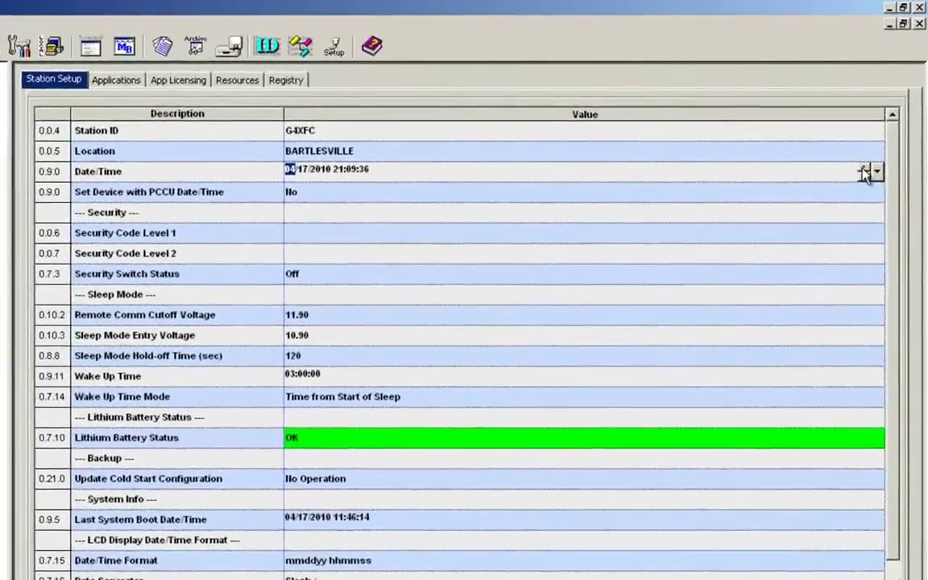
click(862, 171)
click(862, 172)
click(863, 171)
click(862, 171)
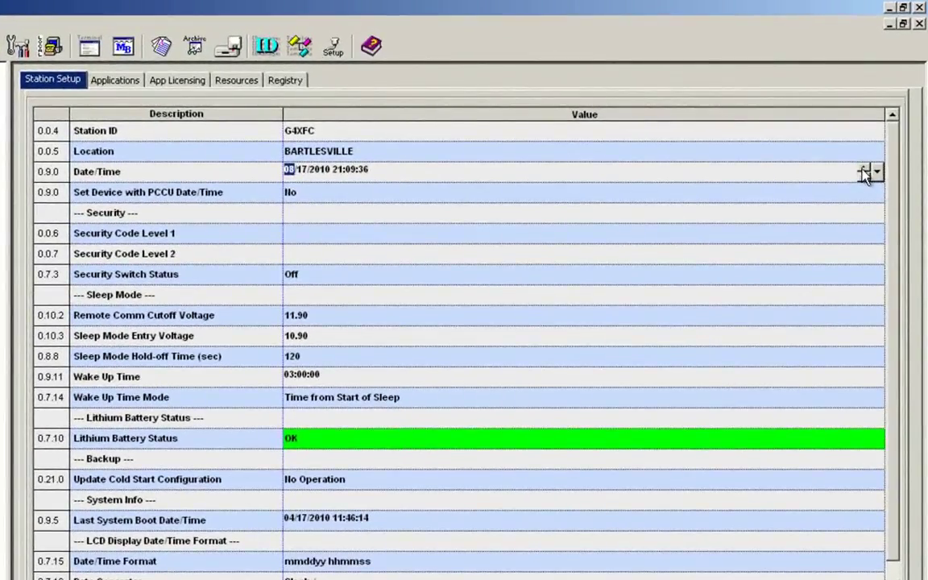
click(862, 176)
click(862, 175)
click(862, 175)
click(862, 176)
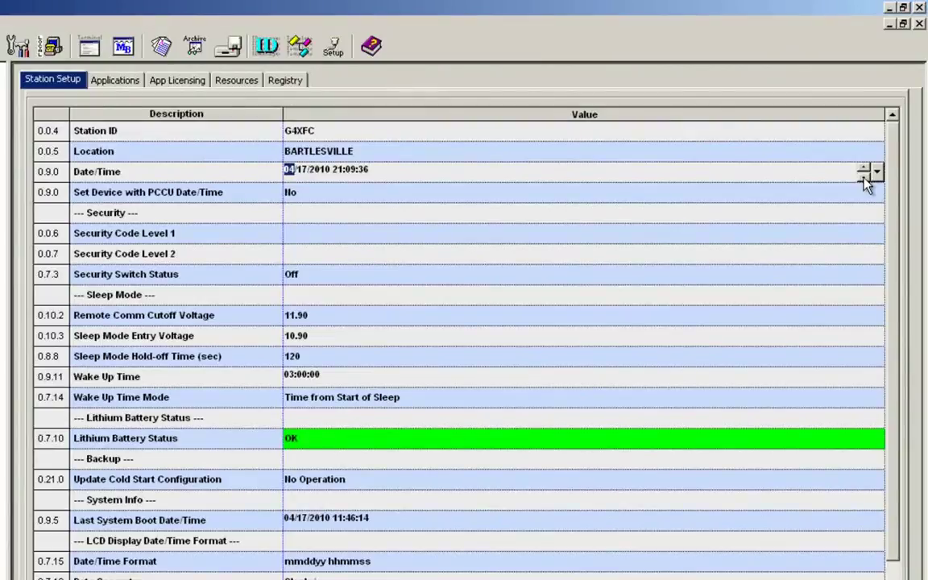
Set Set Device with PCCU Date/Time to Yes and send the station setup changes to the device
click(331, 198)
click(331, 197)
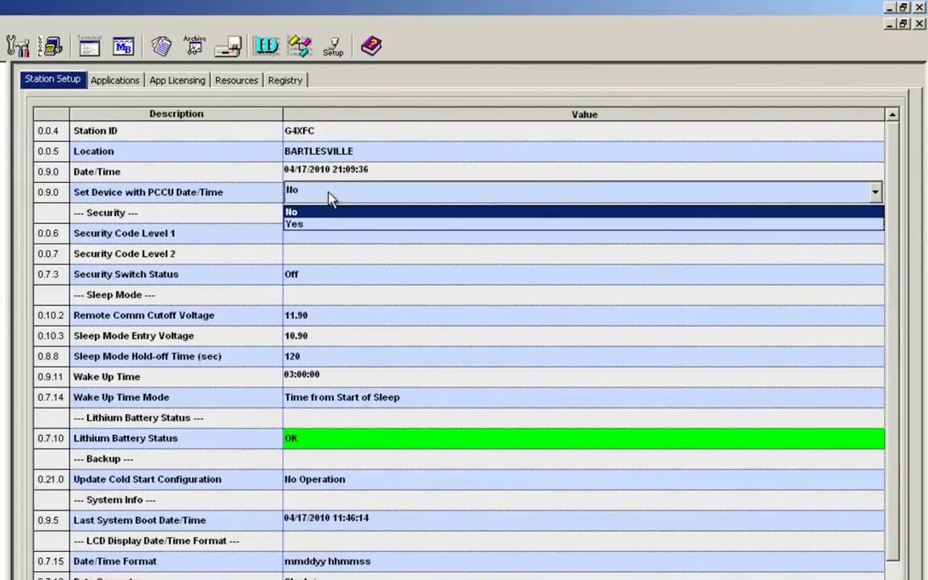
click(326, 225)
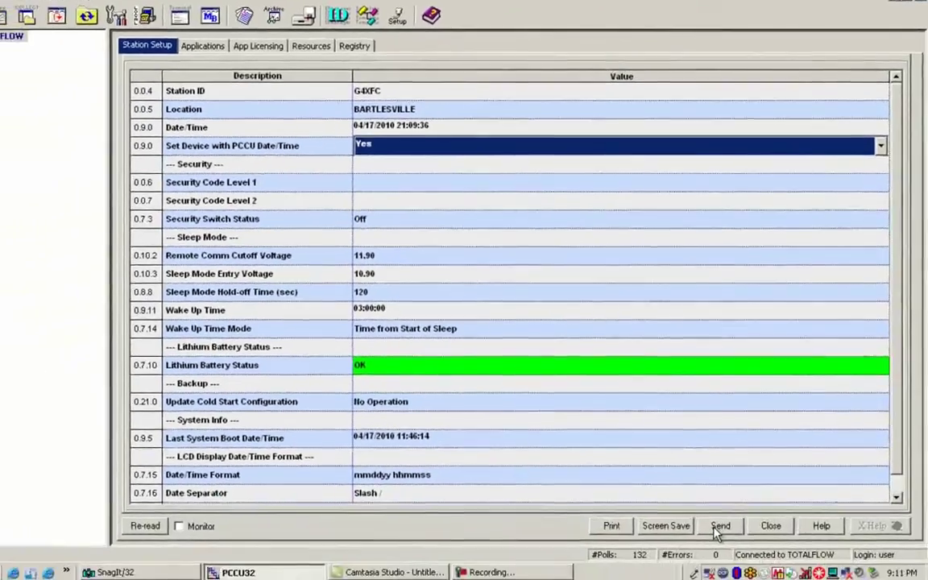
click(719, 525)
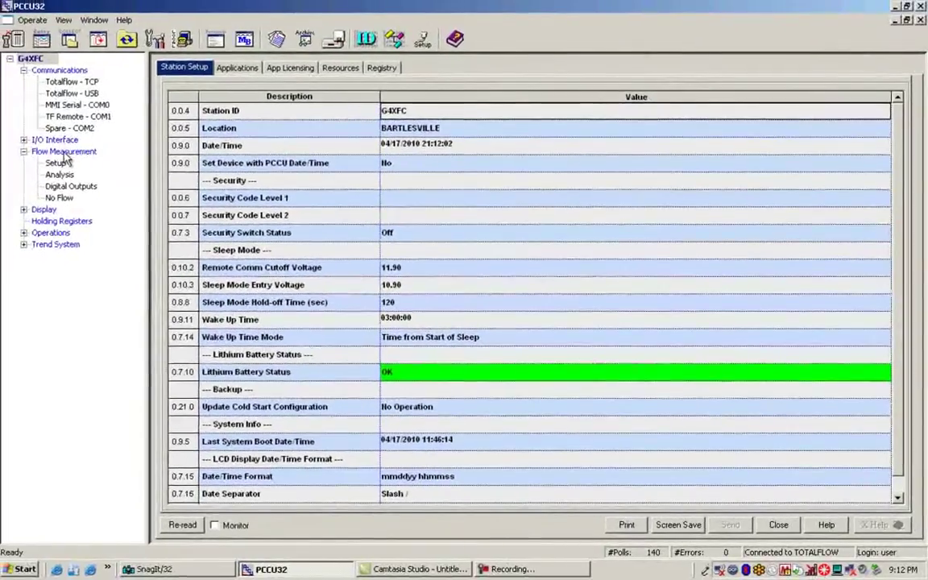
Show the current Flow Measurement values and monitor them with a 1 Second update interval
click(36, 133)
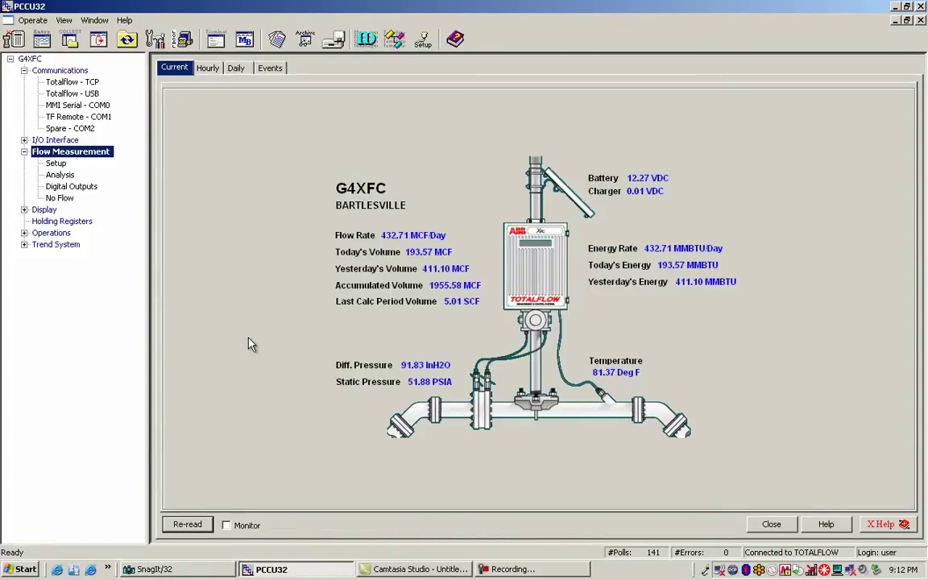
click(227, 525)
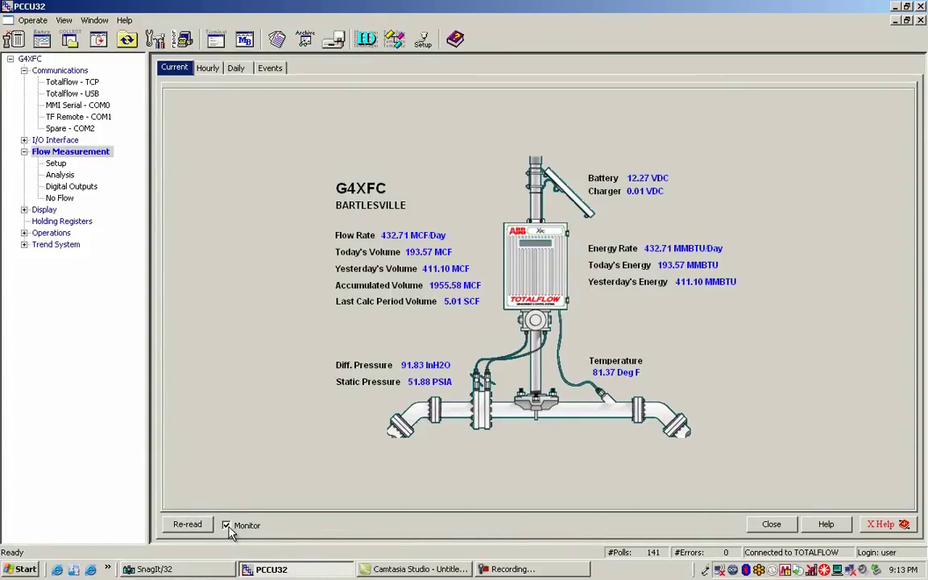
right_click(274, 531)
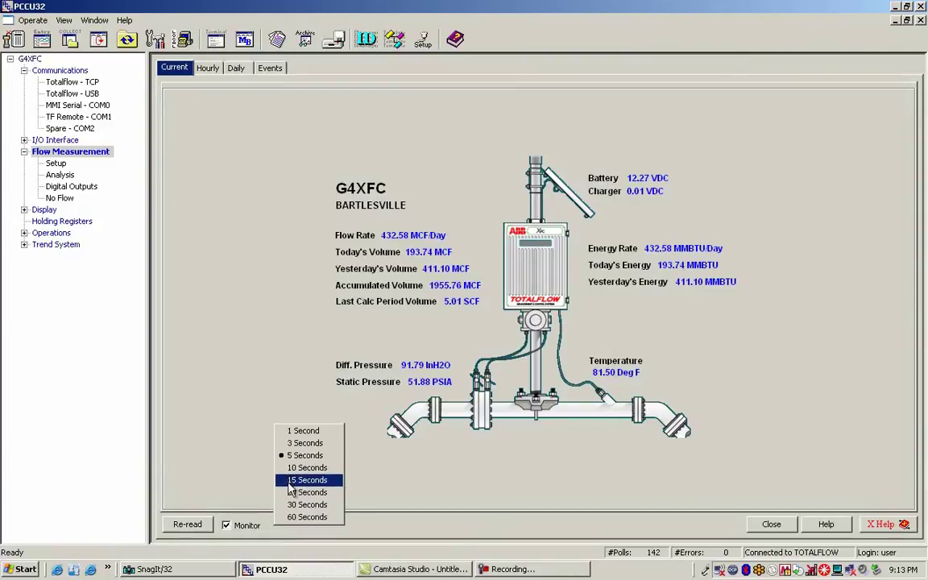
click(297, 434)
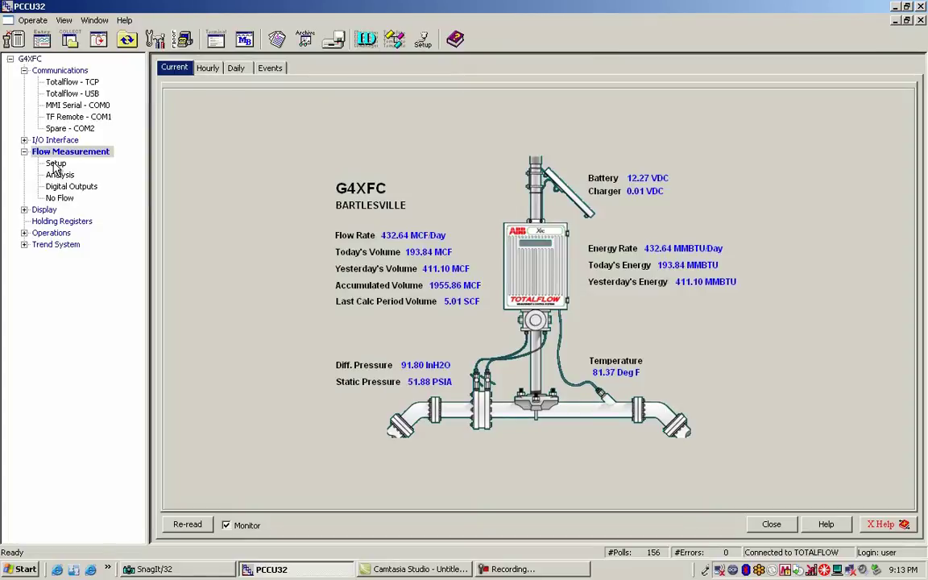
Examine the available options for Vol Calc Period, Log Period and Calculation Type in the general Flow Measurement setup
click(55, 165)
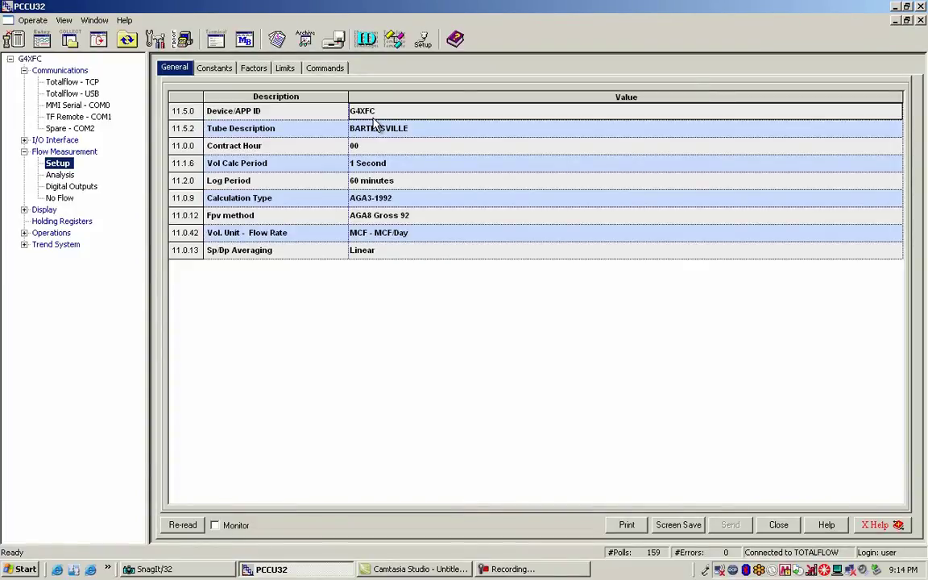
click(401, 164)
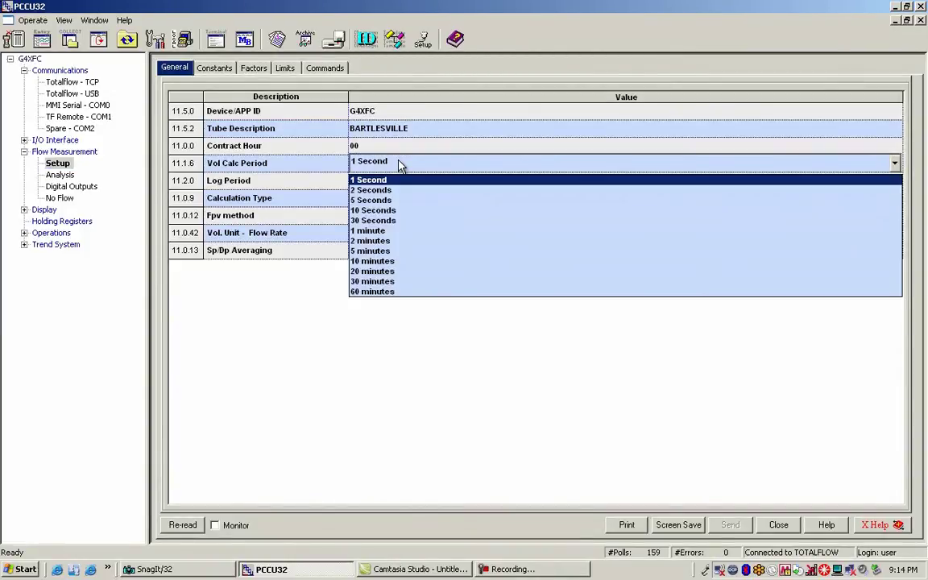
click(401, 164)
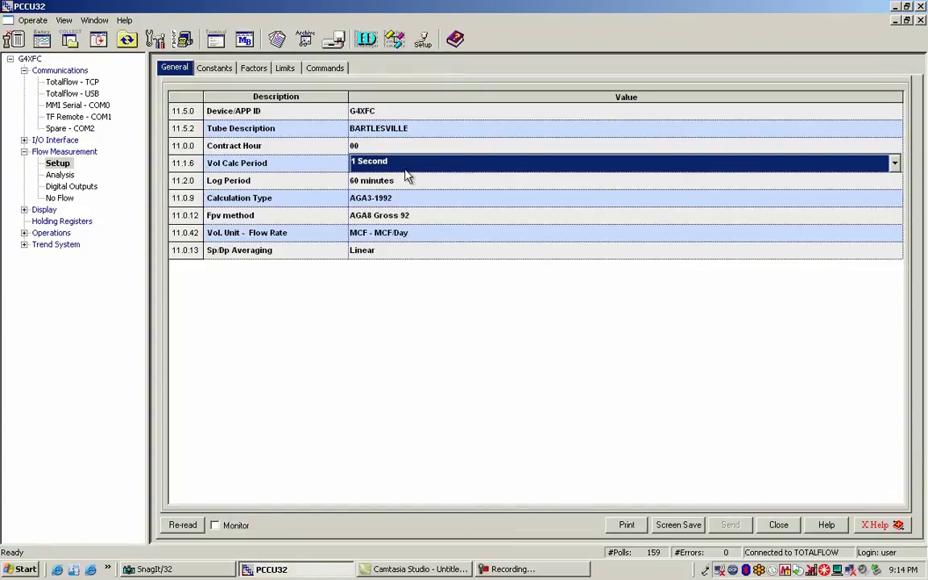
click(409, 182)
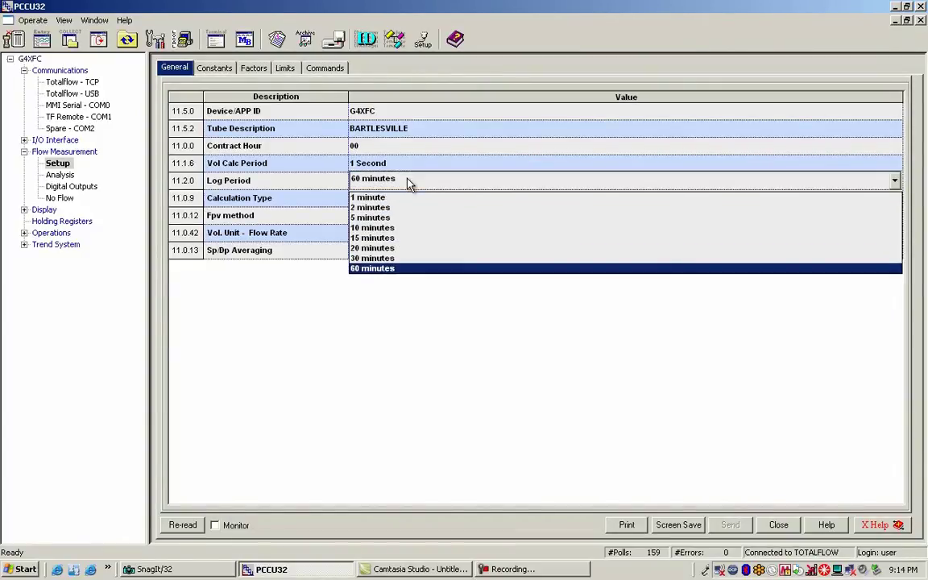
click(409, 182)
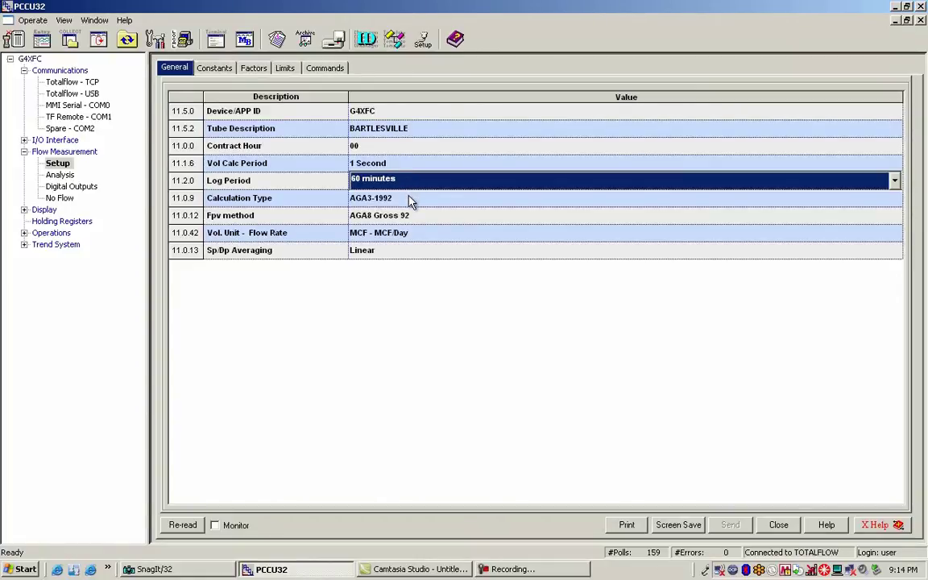
click(410, 201)
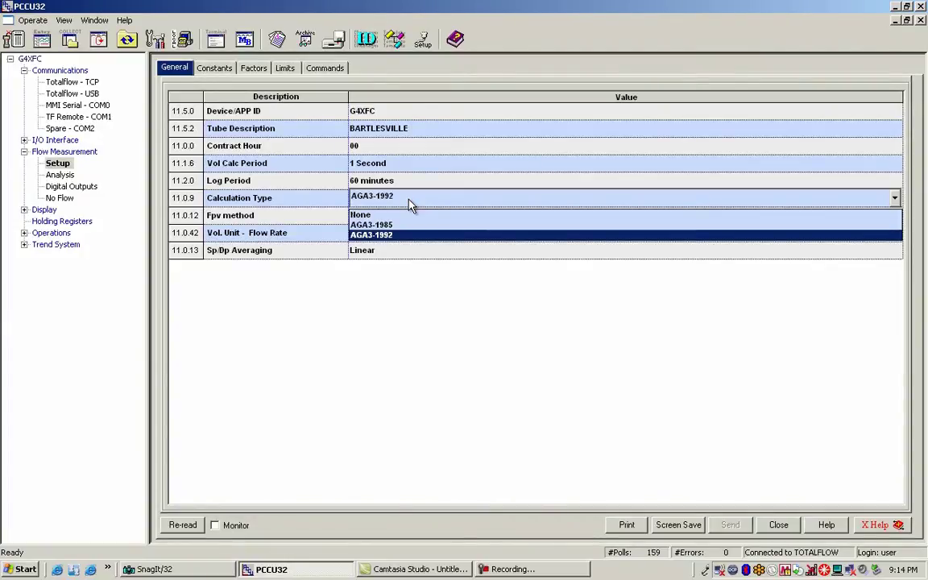
click(410, 201)
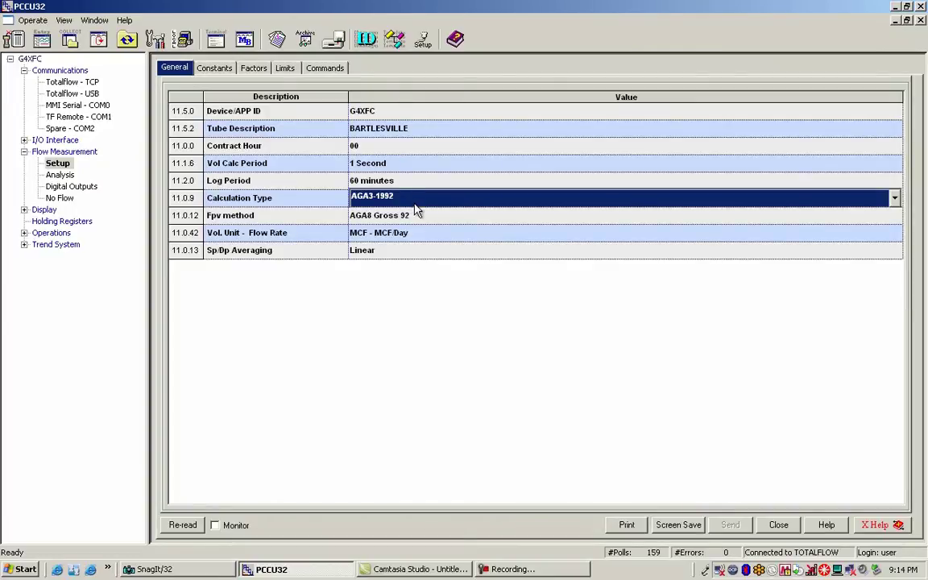
Examine the available options for Fpv method, Vol. Unit - Flow Rate and Sp/Dp Averaging
click(427, 219)
click(427, 220)
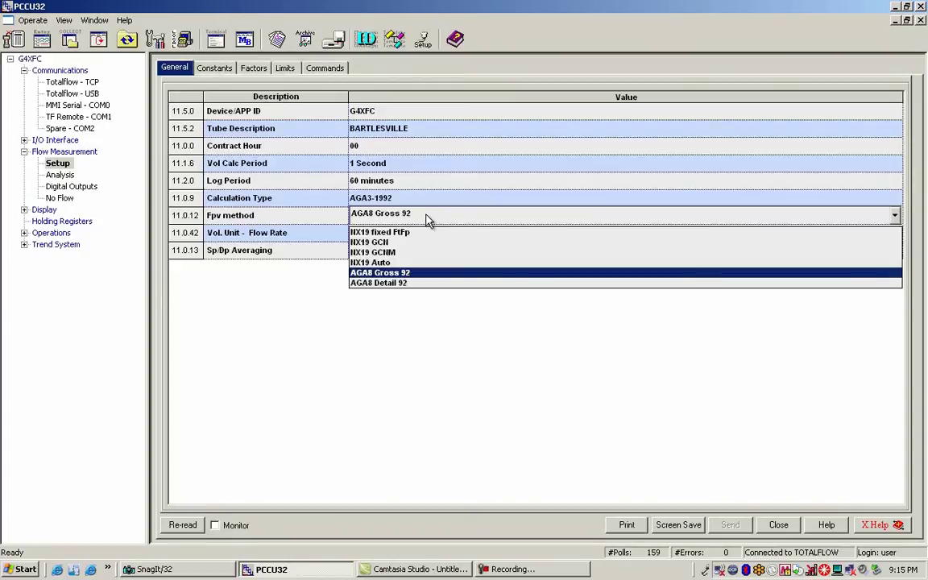
click(428, 220)
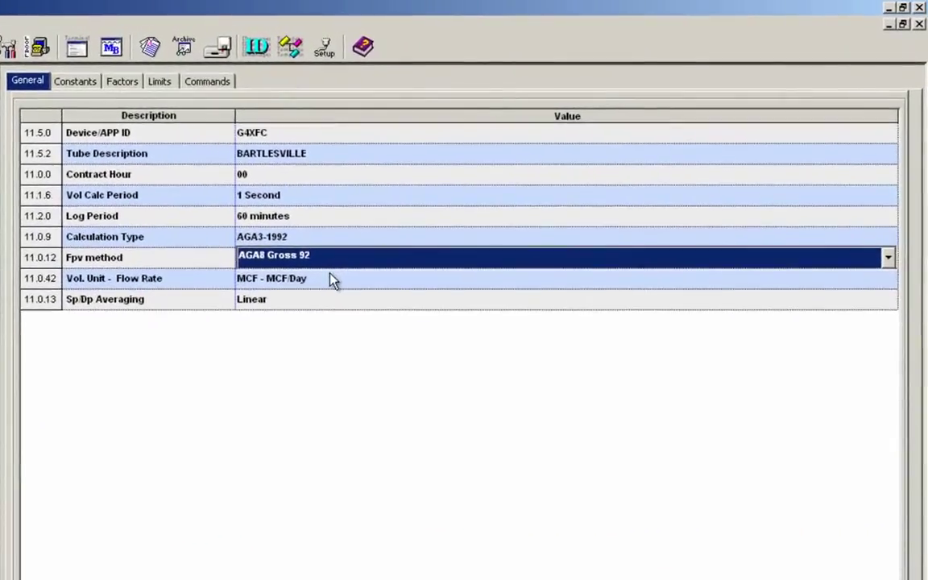
click(428, 232)
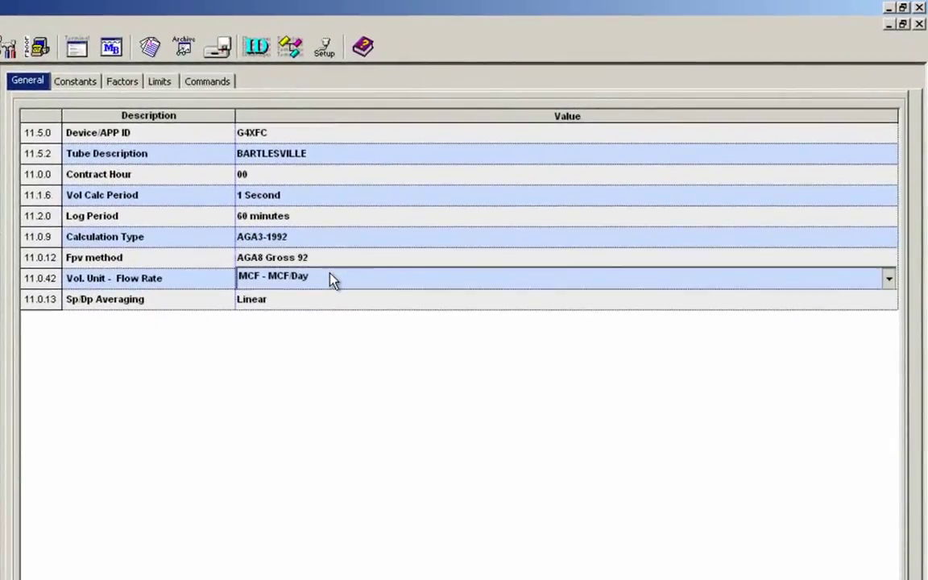
click(332, 280)
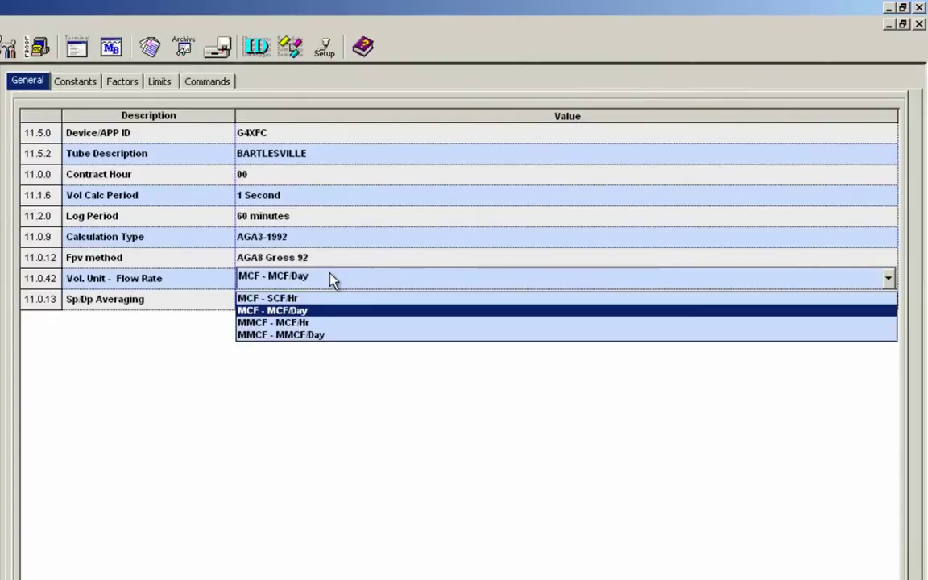
click(333, 279)
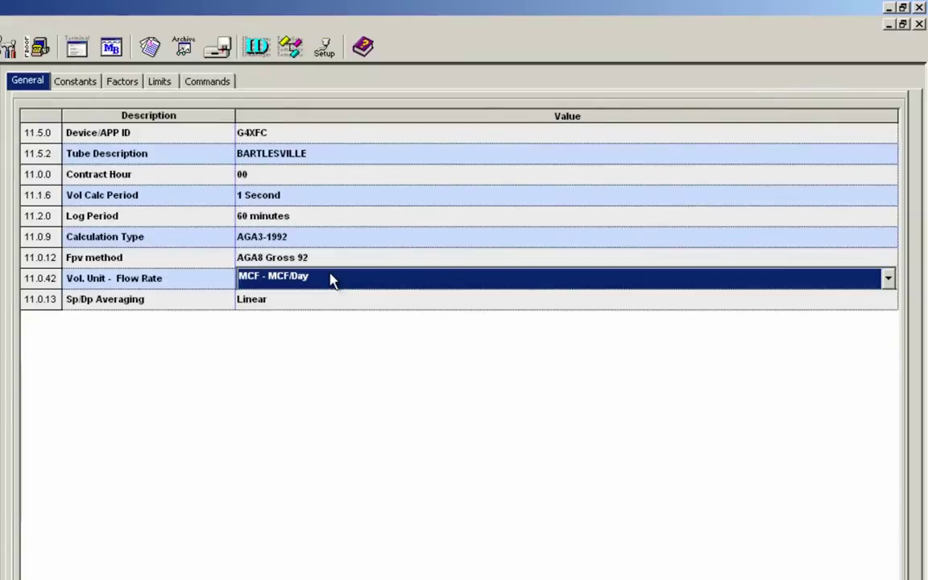
click(312, 306)
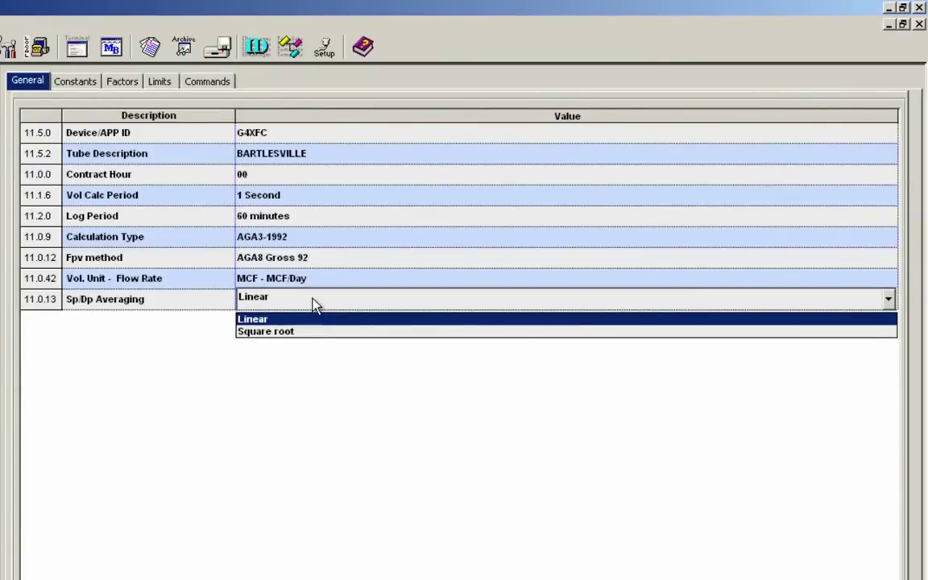
click(314, 317)
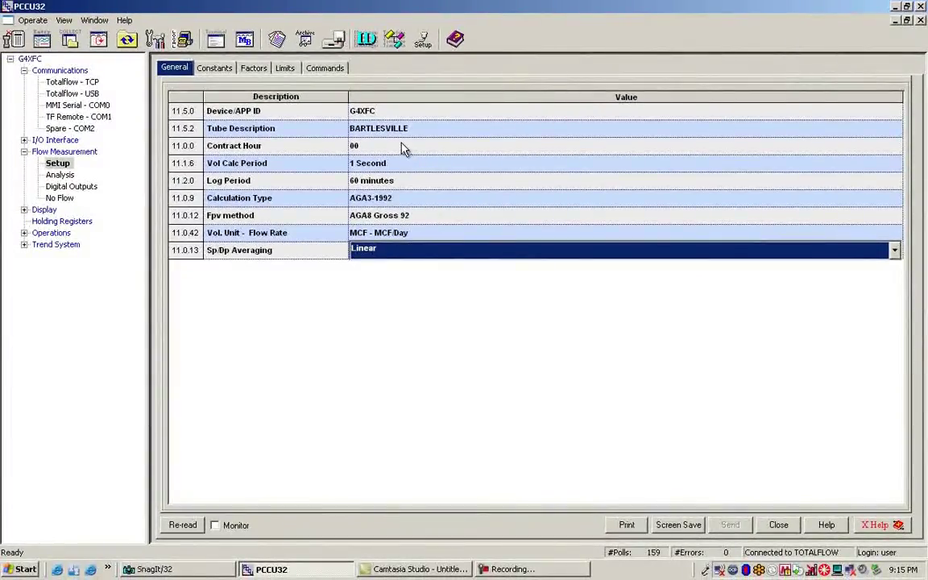
Set the Contract Hour to 07, send it to the device and re-read the general setup values
click(308, 167)
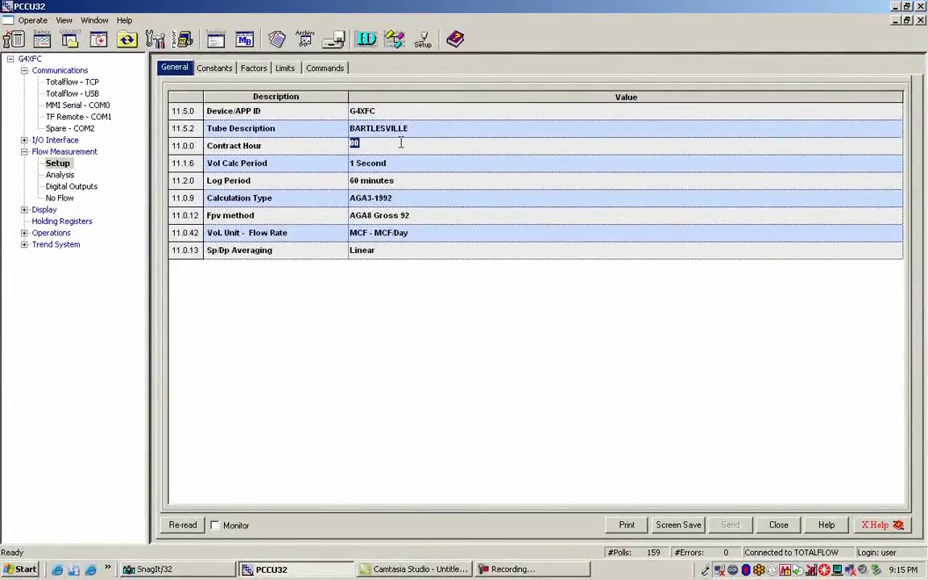
text(07)
click(730, 525)
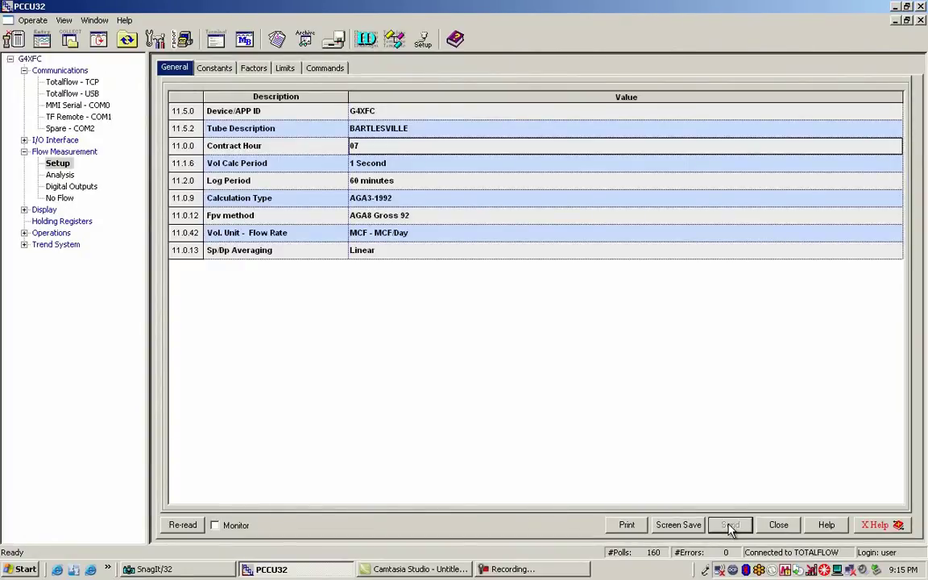
click(183, 525)
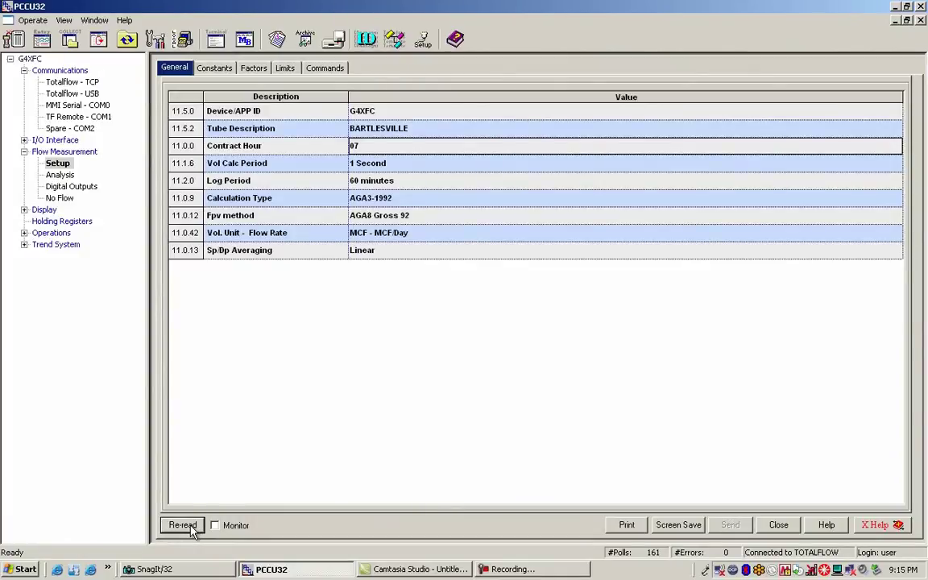
click(190, 527)
Examine the Flow Measurement constants, checking the Barometric Pressure entry, the SP Tap Location options and the Orifice Diameter entry
click(211, 68)
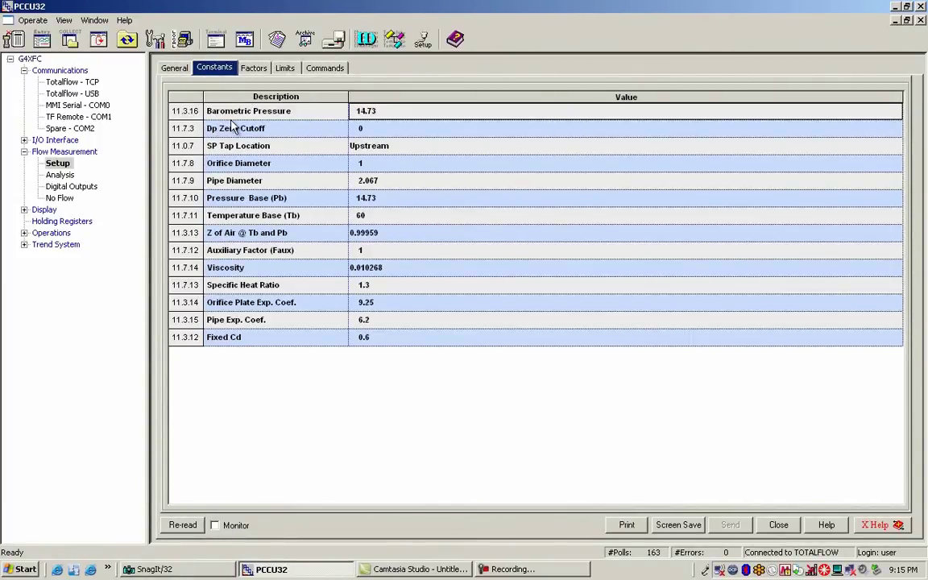
click(389, 111)
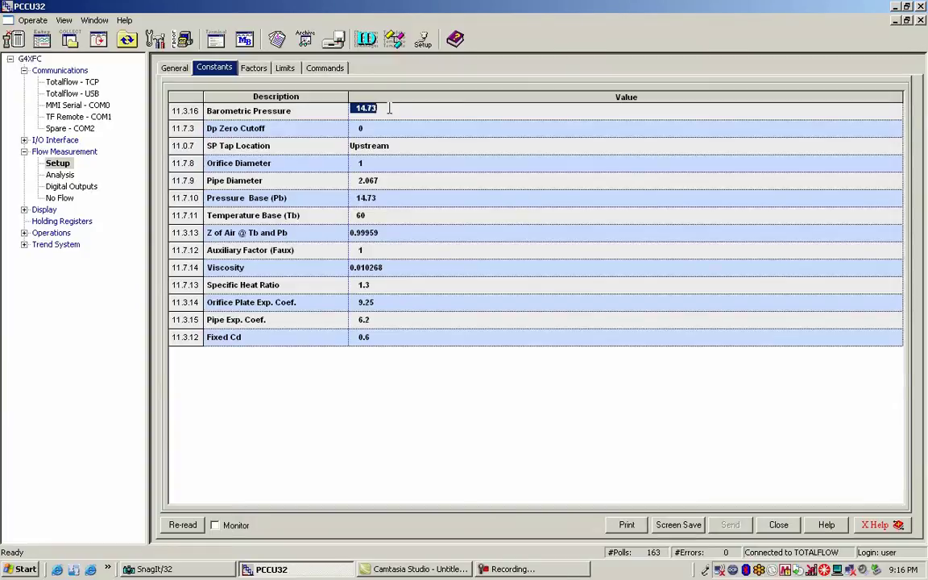
click(407, 149)
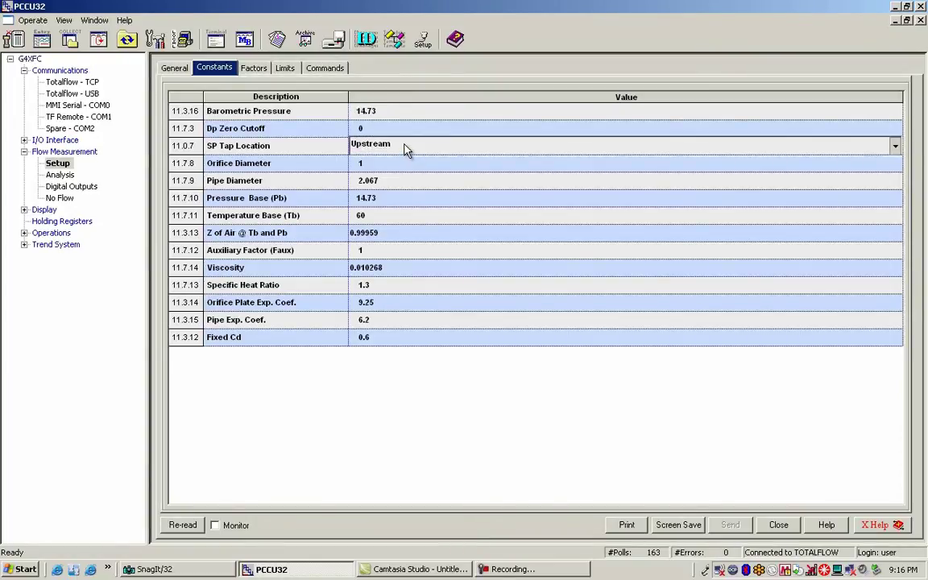
click(407, 150)
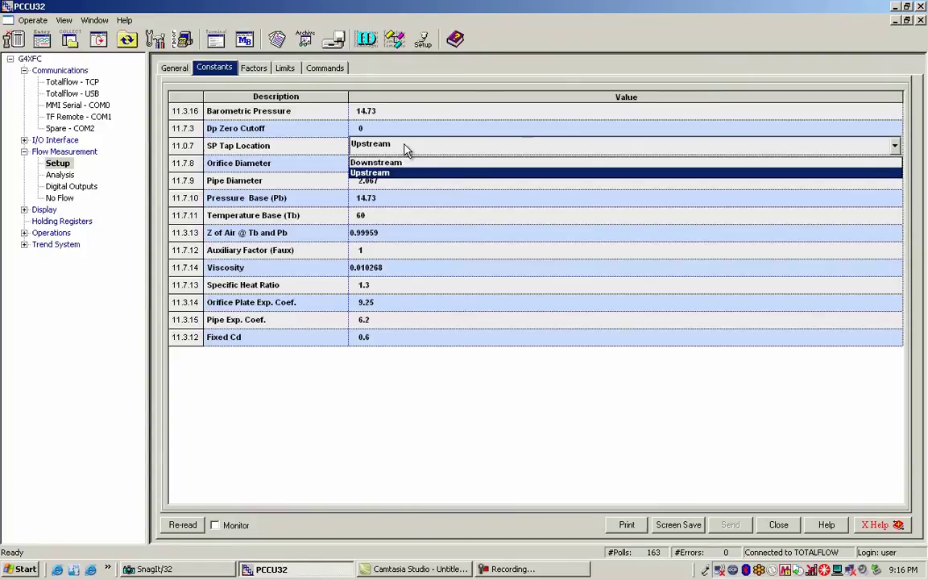
click(406, 149)
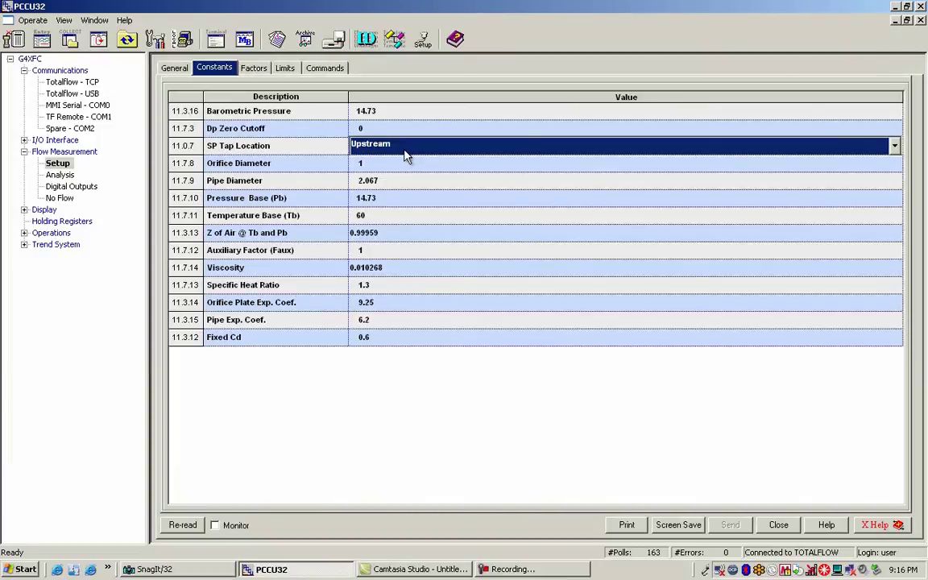
click(393, 165)
click(392, 162)
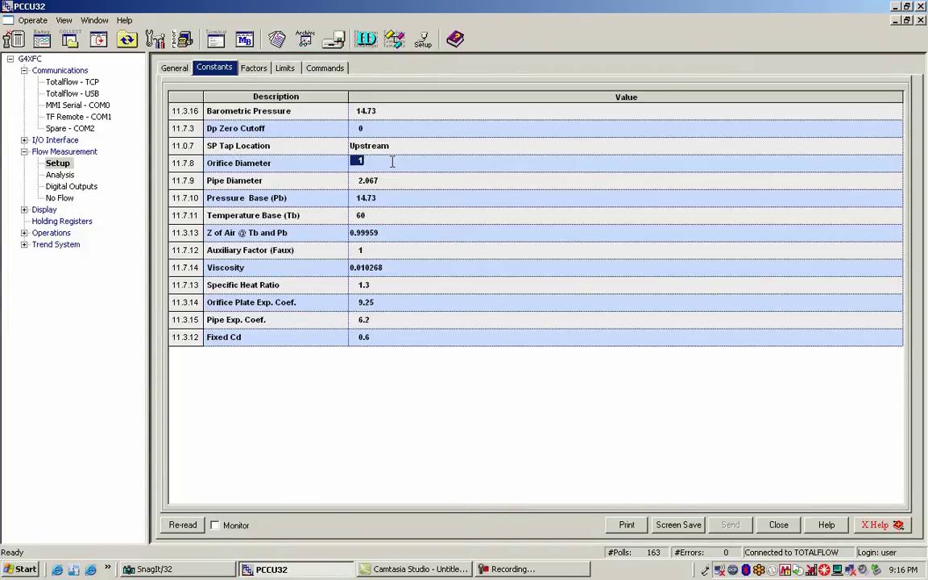
key(Return)
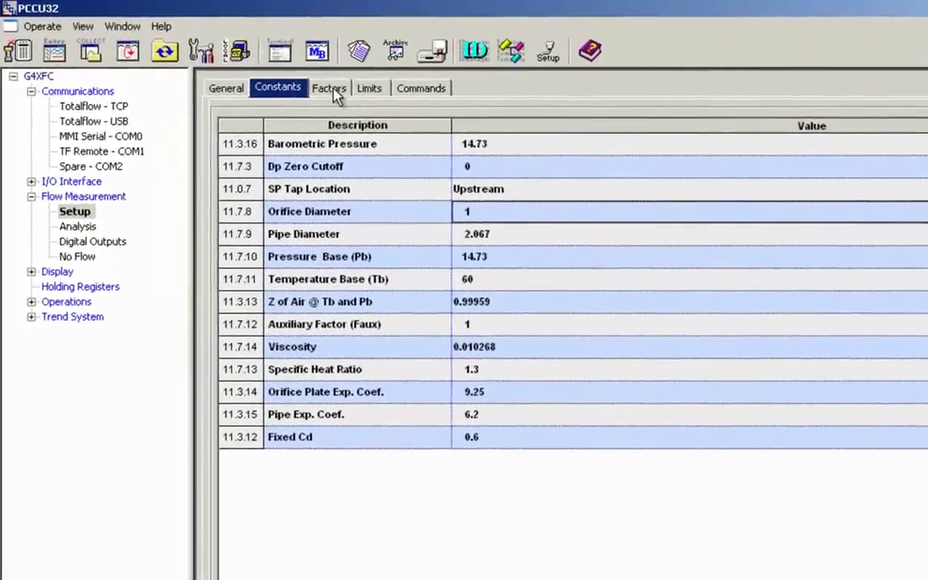
Show the Flow Measurement factors and read their help page on the AGA-3 1992 factors through to the closing note
click(337, 95)
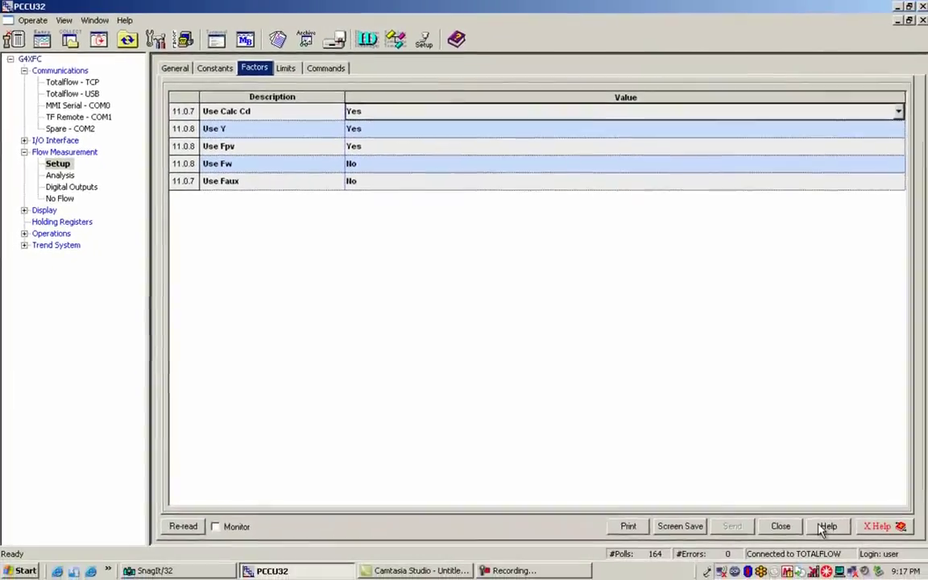
click(825, 524)
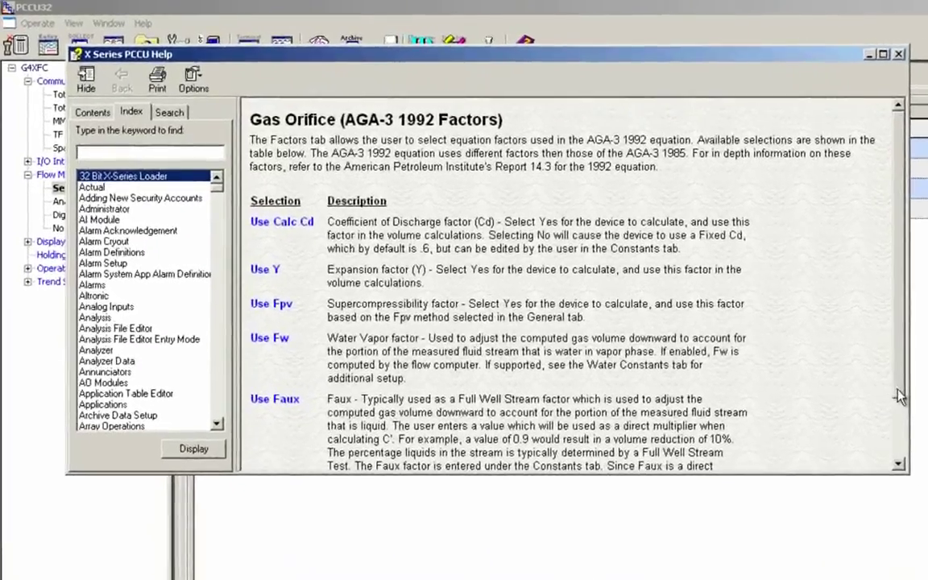
scroll(777, 352, down, 2)
scroll(889, 435, down, 1)
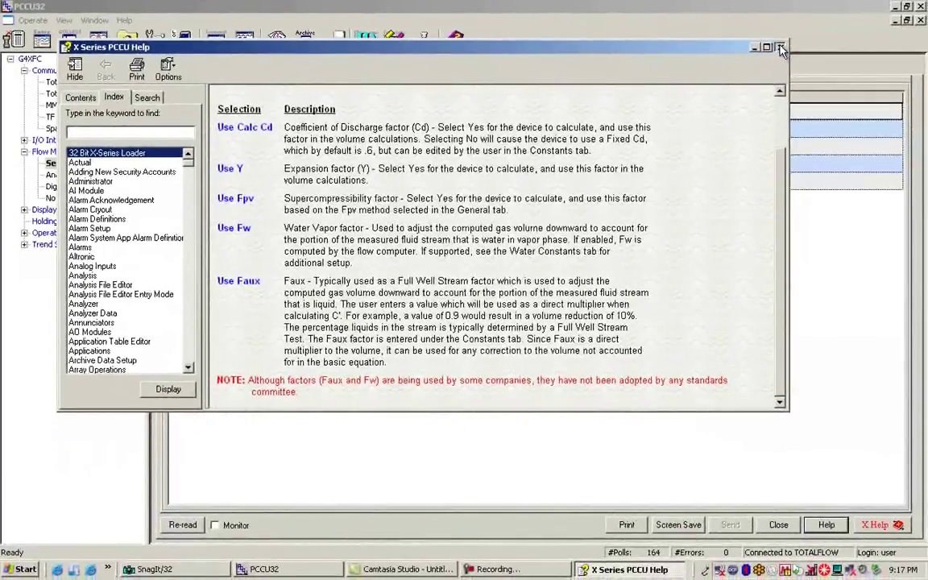
click(779, 48)
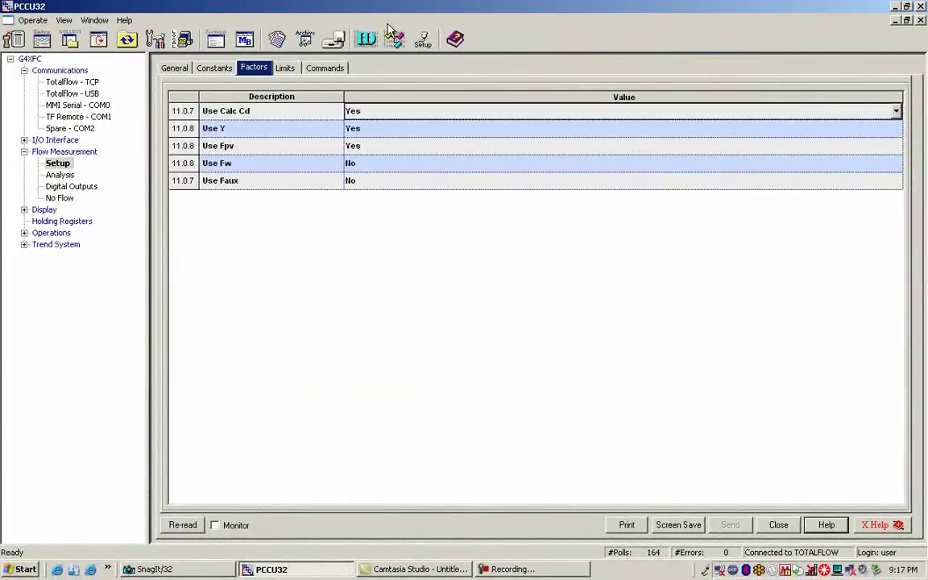
Examine the Flow Measurement limits and the available setup commands
click(295, 69)
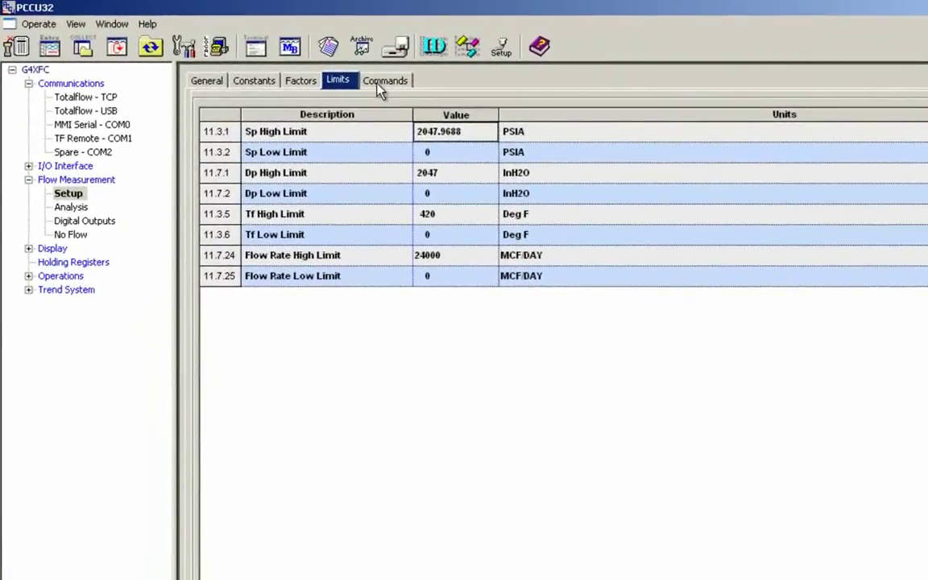
click(382, 81)
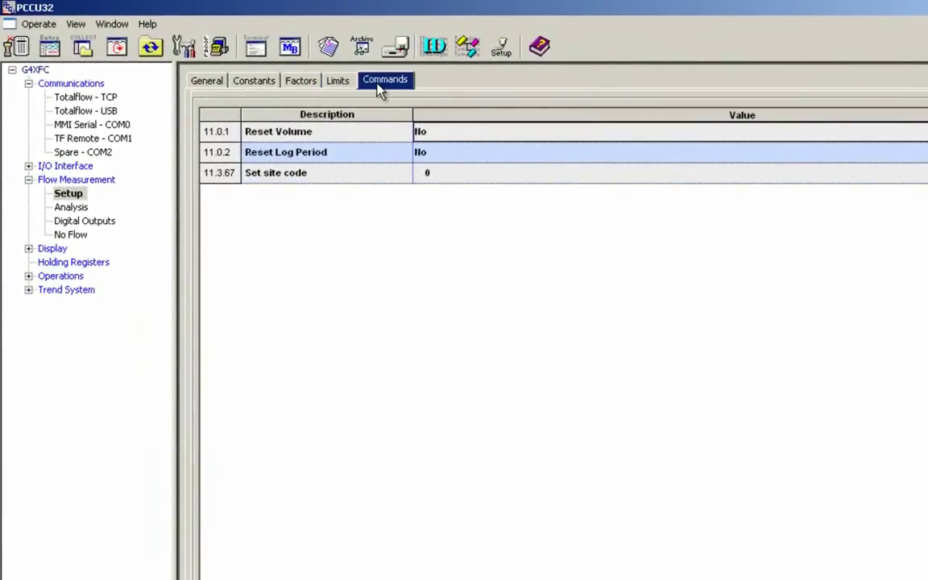